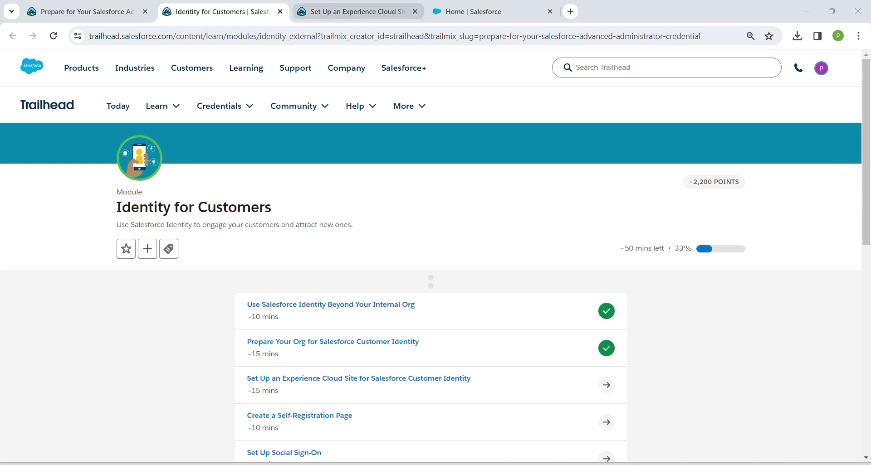
Step: Switch from the Trailhead module to the Salesforce Setup Home tab
key(ctrl+Tab)
key(ctrl+Tab)
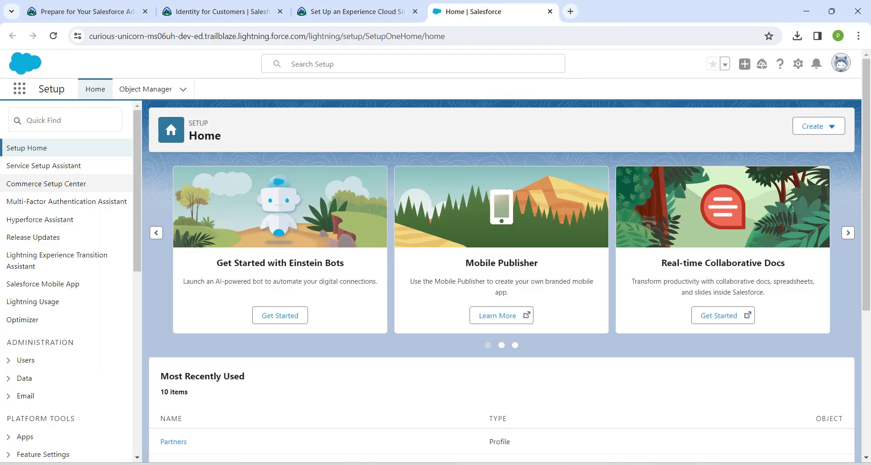
Step: Search Setup for 'digita' and open the Digital Experiences Settings page
click(63, 120)
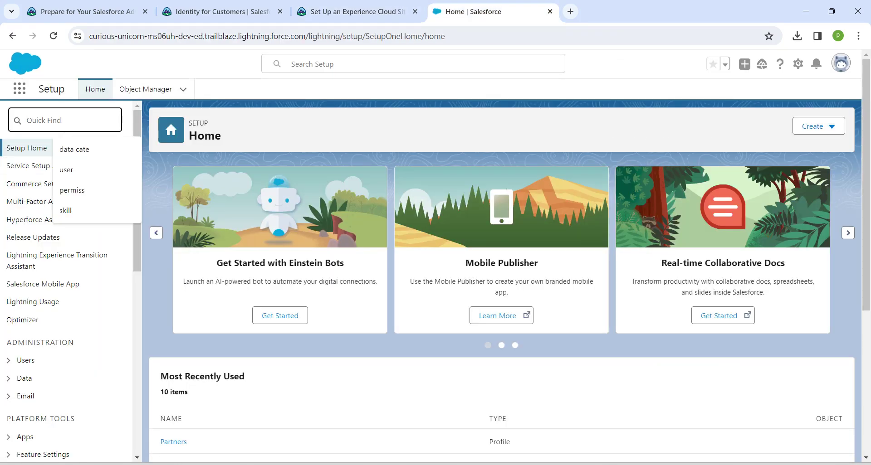
text(digita)
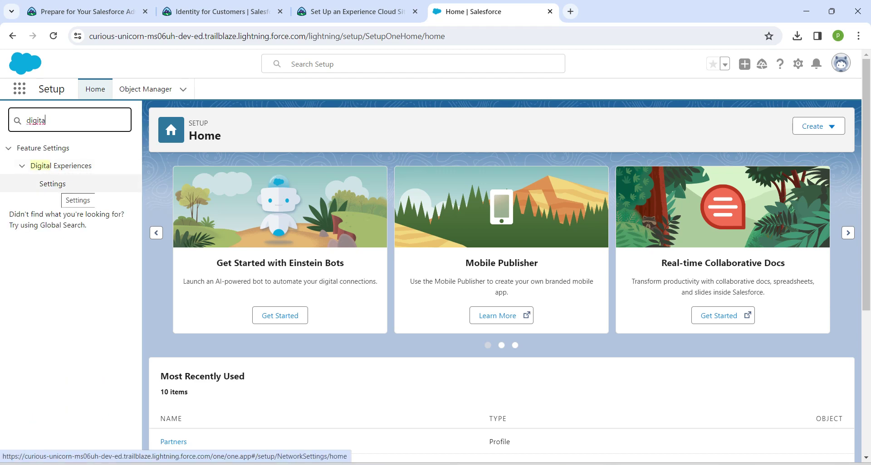
click(57, 184)
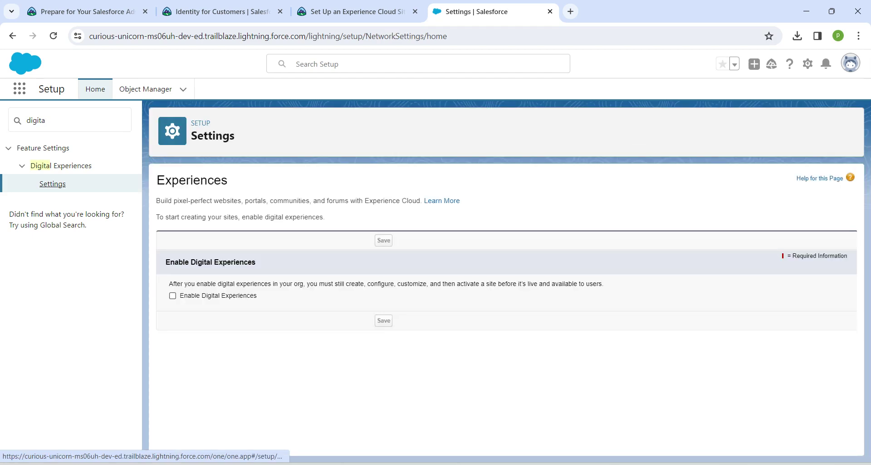
Step: Enable Digital Experiences, save and confirm, then close the leftover Salesforce tab
click(173, 296)
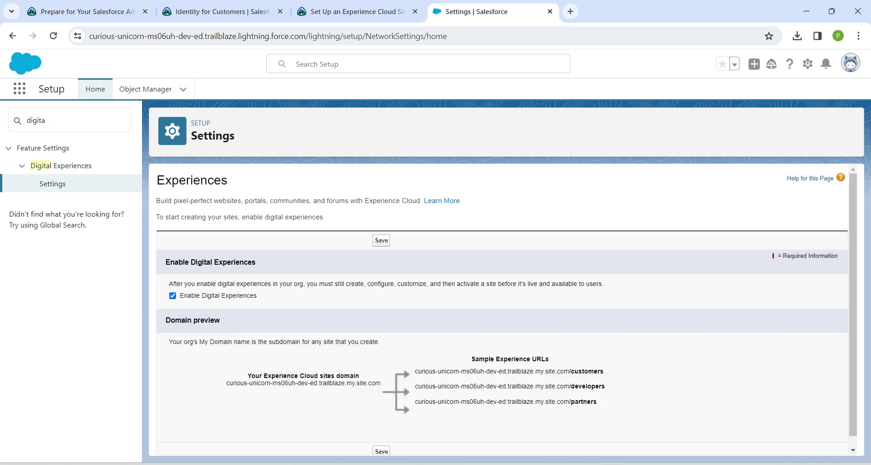
click(381, 241)
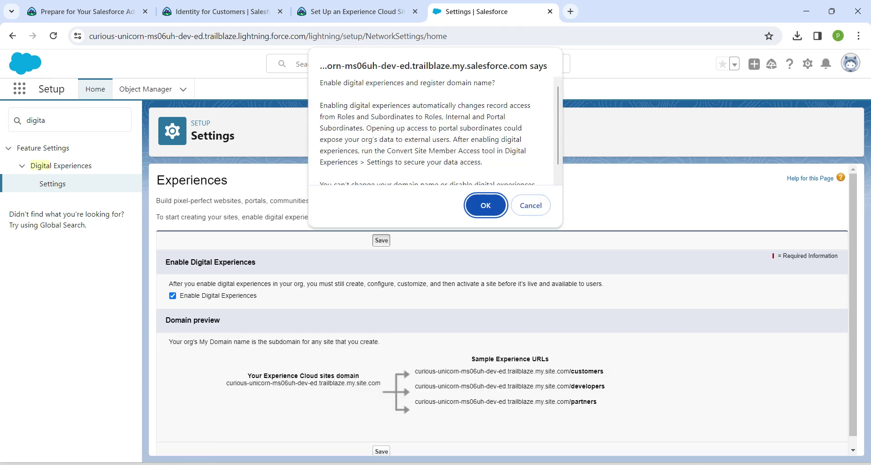
key(Return)
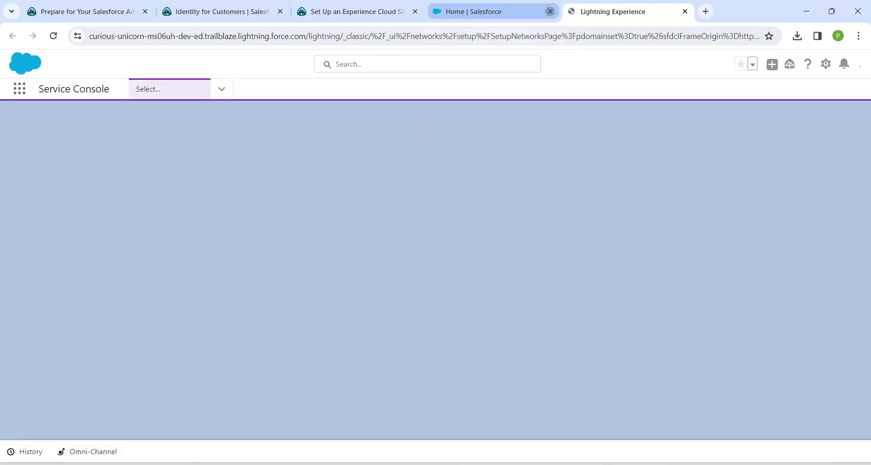
click(550, 12)
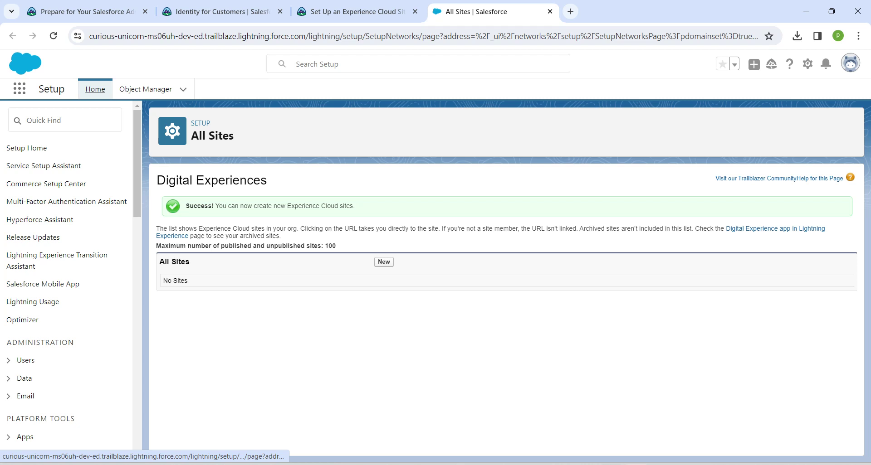
Step: Start a new Experience Cloud site from the Customer Service template
click(384, 262)
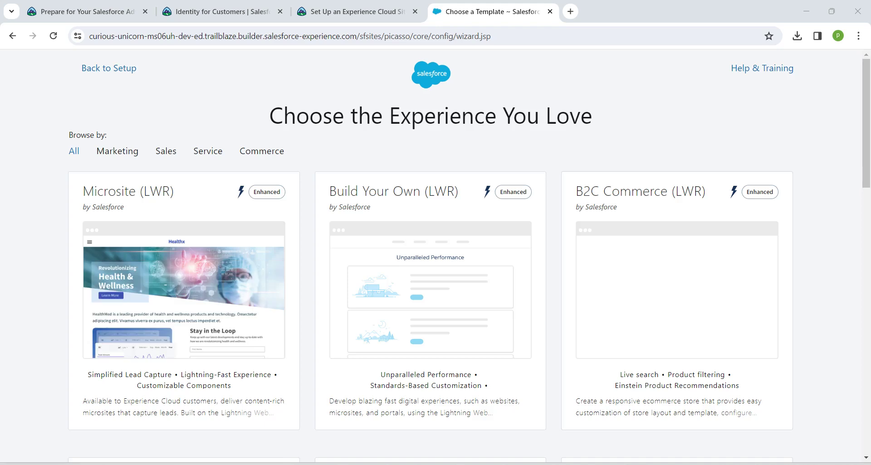
scroll(436, 254, down, 1)
scroll(436, 254, down, 3)
scroll(435, 254, down, 2)
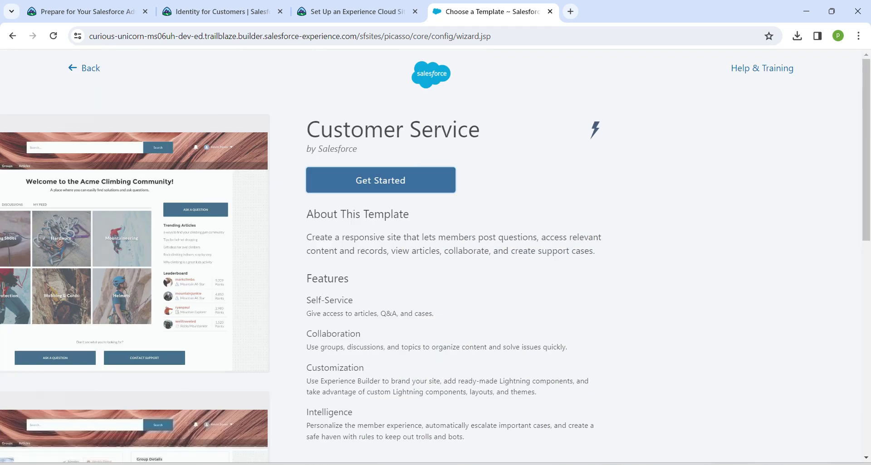
key(Return)
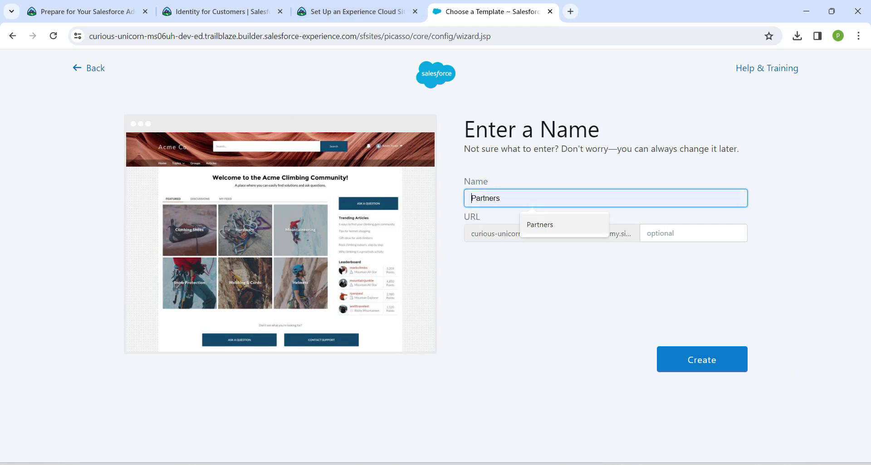
Step: Create the site with name Partners and URL Partners, then return to Trailhead
key(Return)
key(Tab)
key(Down)
key(Return)
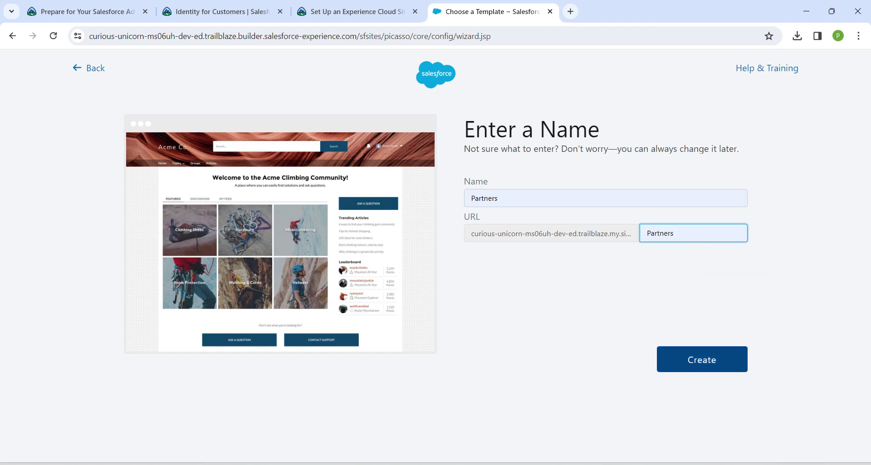
click(702, 361)
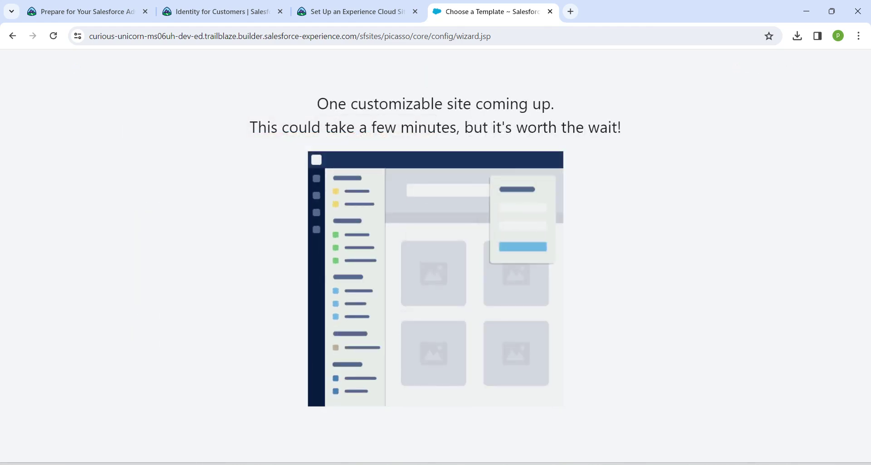
key(ctrl+Page_Up)
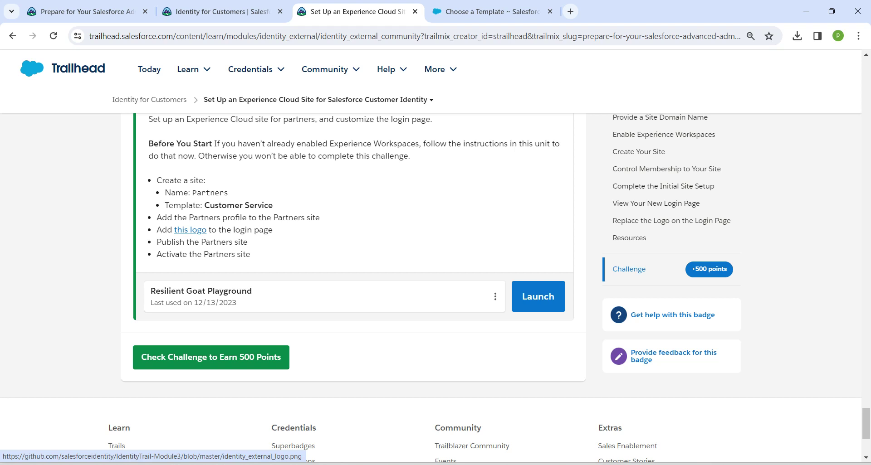
Step: Download identity_external_logo.png from GitHub and return to the Partners workspace
click(190, 230)
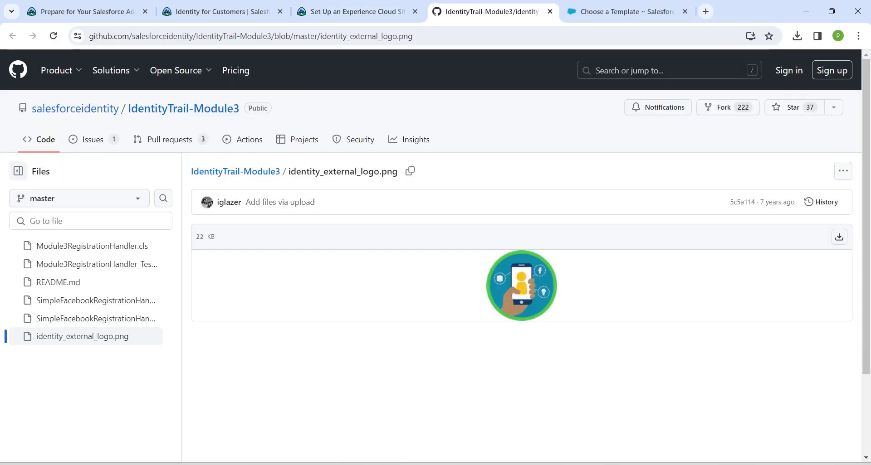
click(840, 237)
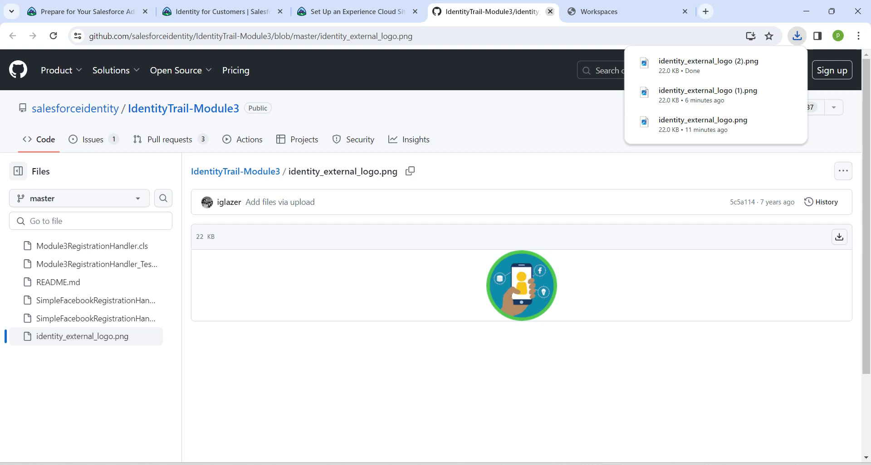
click(550, 12)
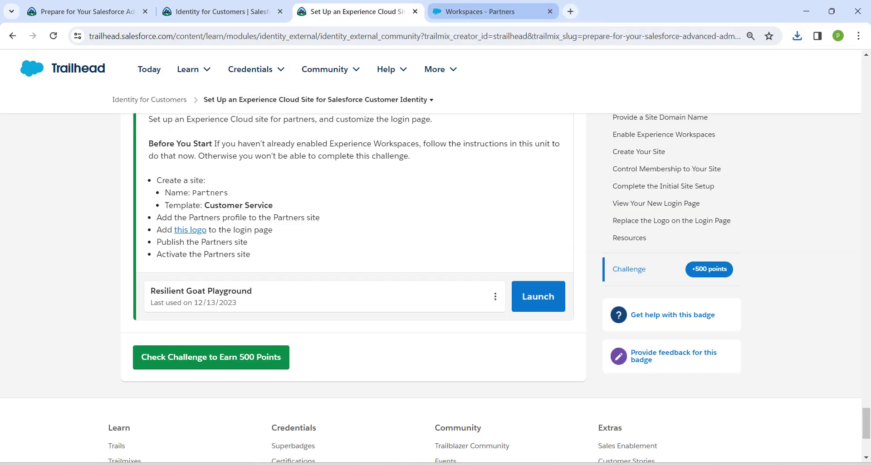
click(481, 12)
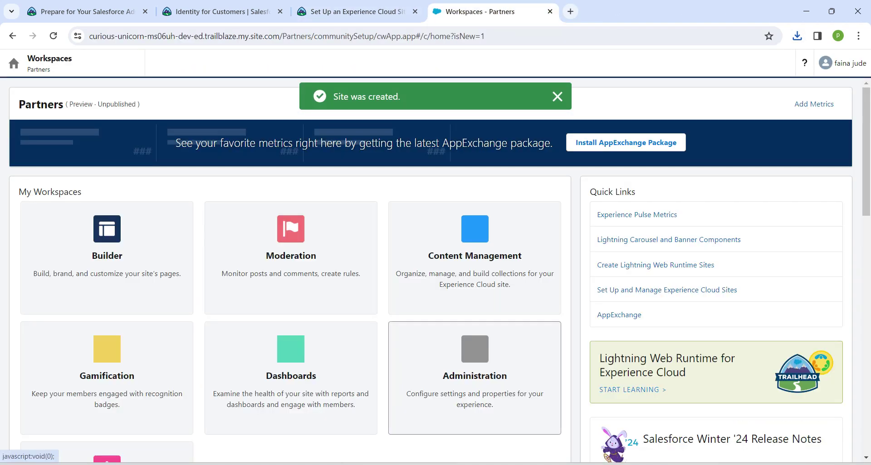
Step: In Administration, go to Members and set the profile search to All
click(474, 377)
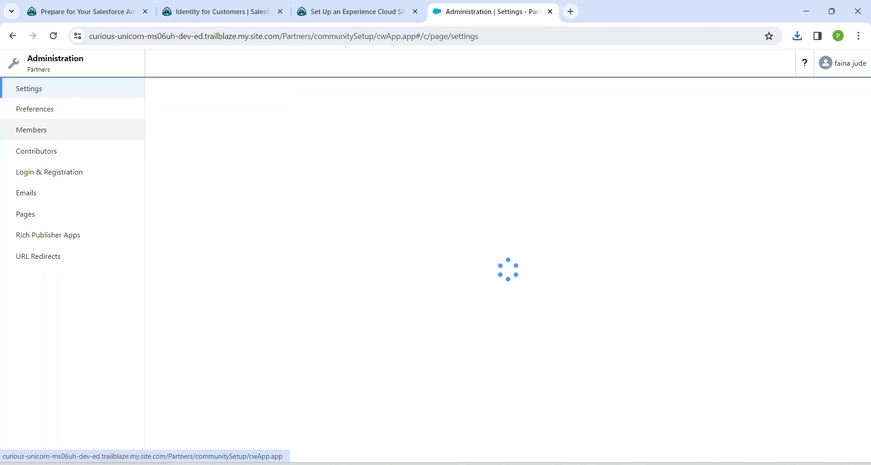
click(32, 130)
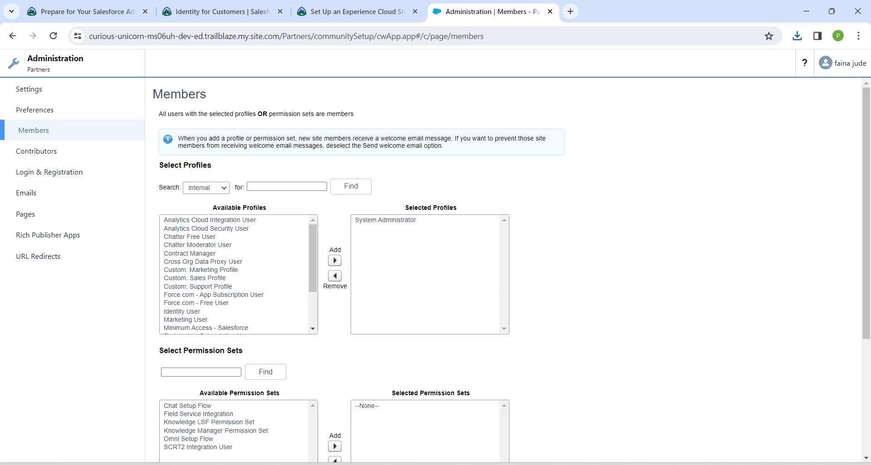
click(206, 187)
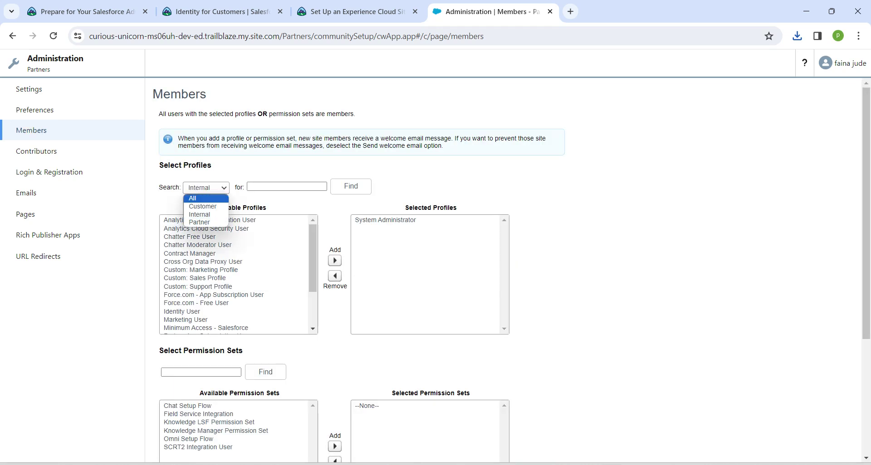
click(192, 199)
Step: Add the Partners profile as a site member and go to Login & Registration
scroll(238, 274, down, 2)
scroll(238, 275, down, 2)
scroll(238, 274, down, 2)
scroll(238, 275, down, 2)
click(176, 286)
click(334, 261)
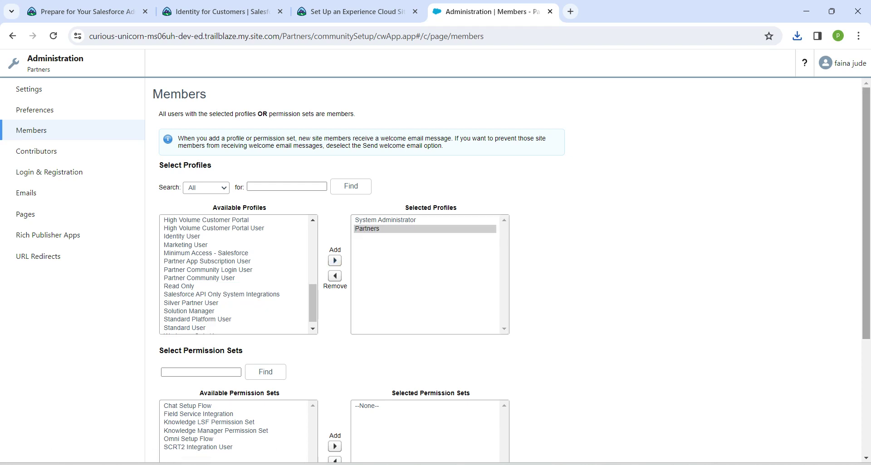
scroll(436, 272, down, 5)
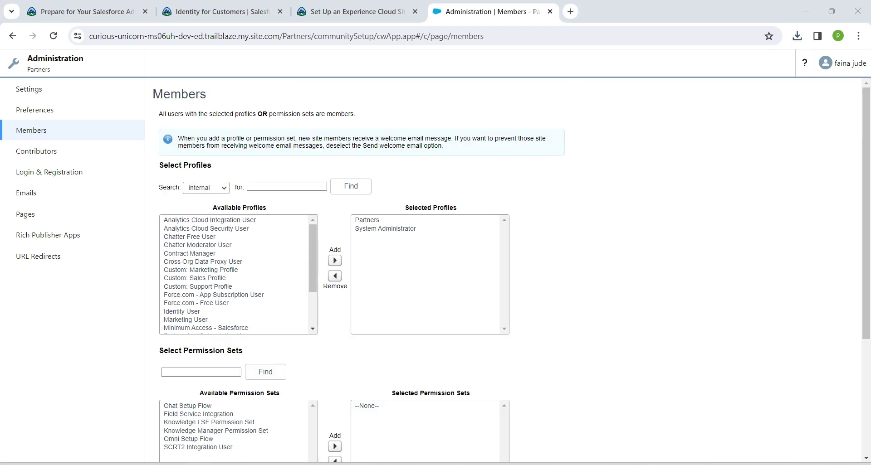
click(43, 175)
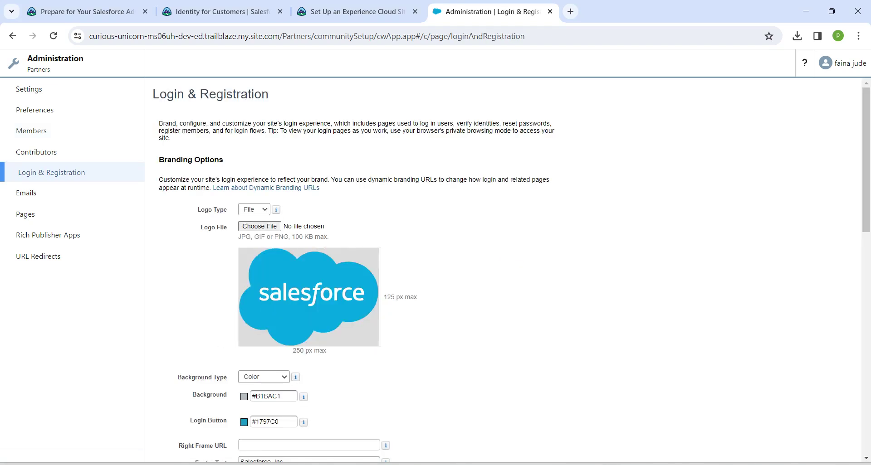
Step: Upload identity_external_logo.png as the site's login logo and save
click(260, 225)
click(150, 142)
click(355, 254)
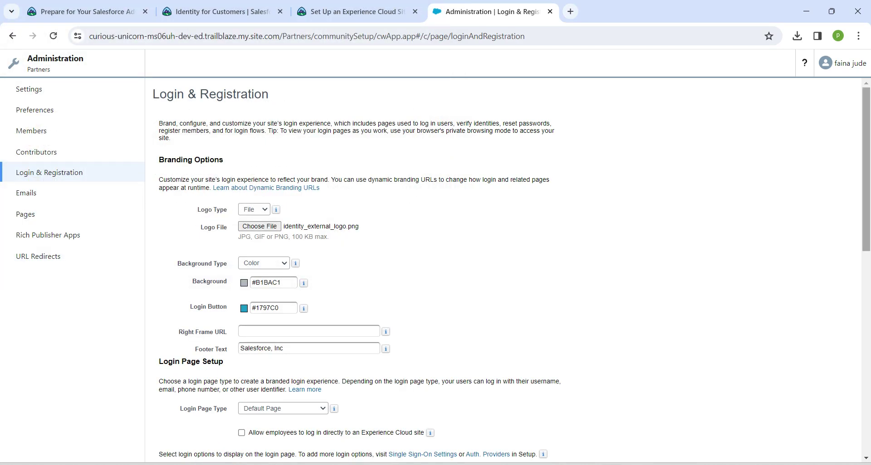
scroll(515, 270, down, 2)
scroll(514, 270, down, 2)
scroll(514, 270, down, 3)
scroll(514, 270, down, 3)
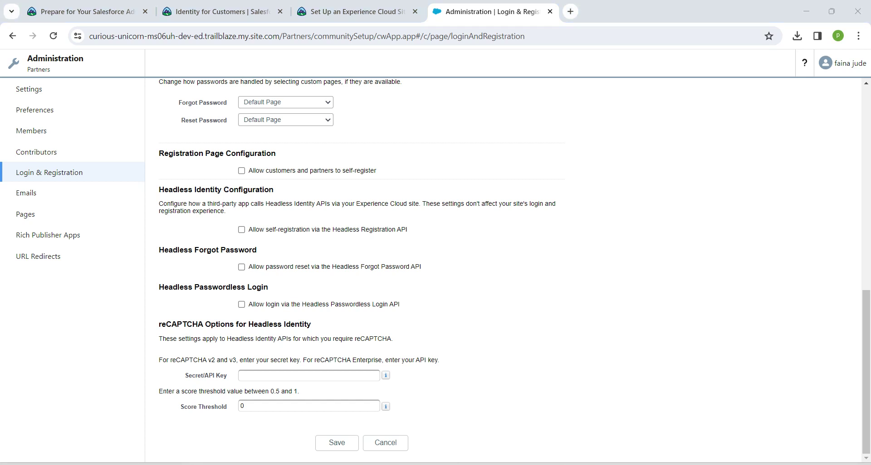
click(337, 443)
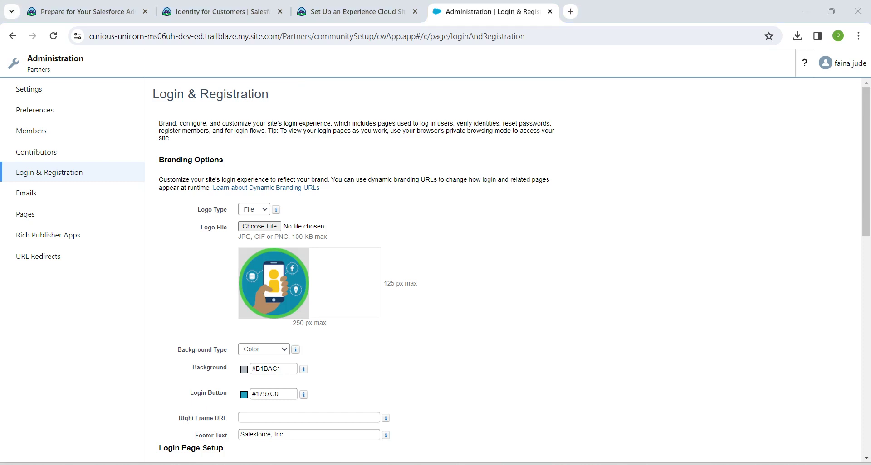
Step: Activate the Partners site from its Settings page and confirm the activation
click(30, 88)
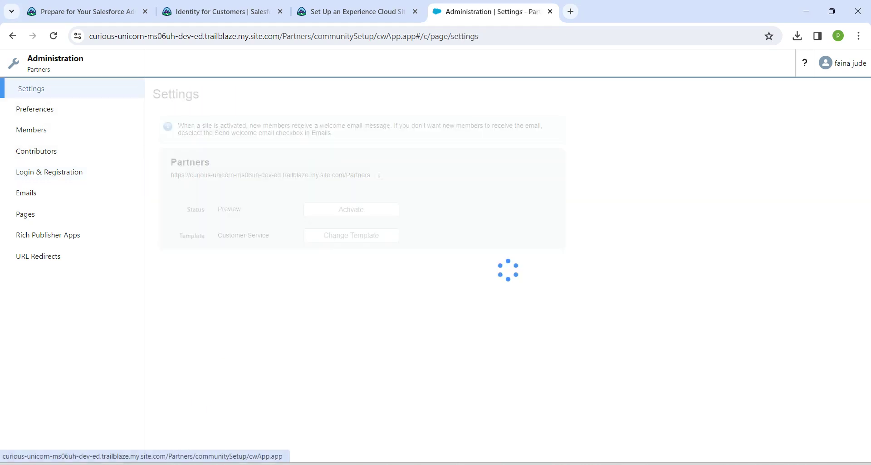
click(350, 209)
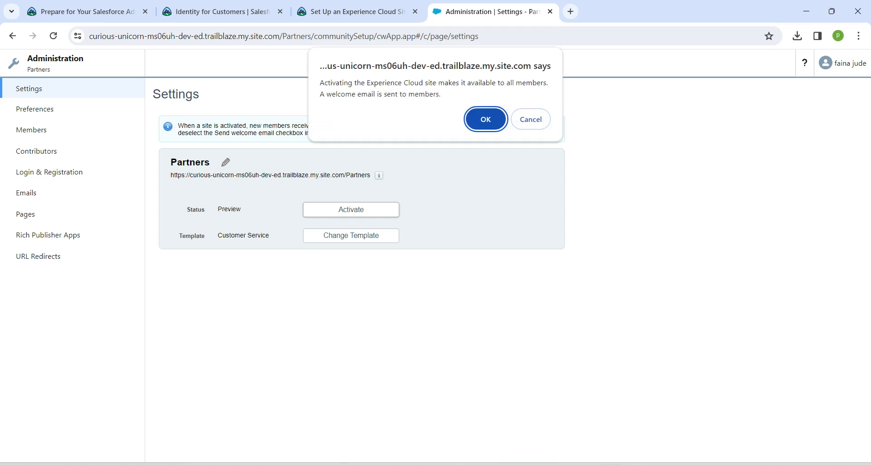
key(Return)
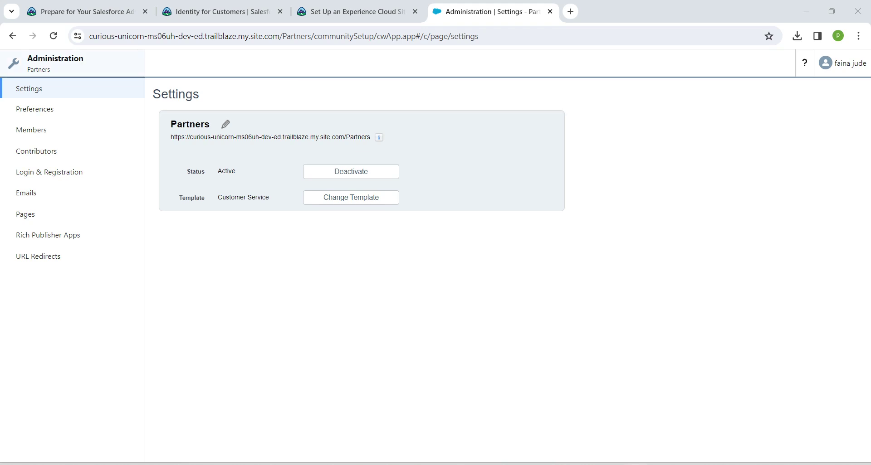
click(54, 63)
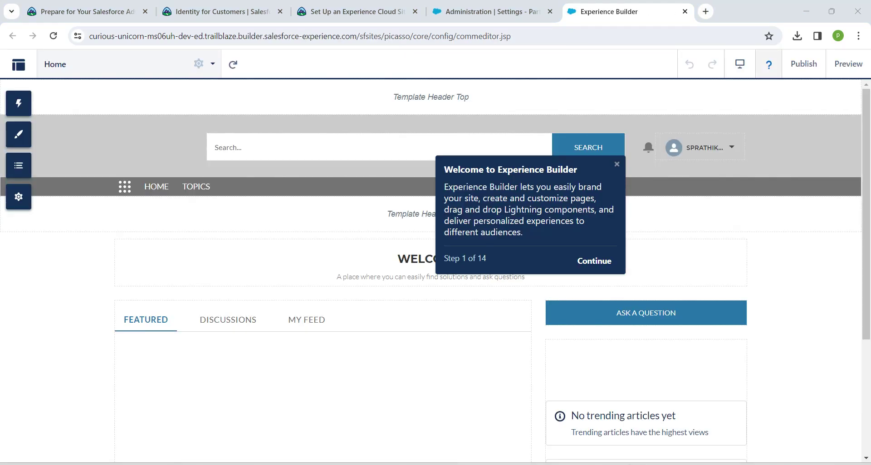
Step: Publish the Partners site in Experience Builder, then run Check Challenge in Trailhead
click(803, 64)
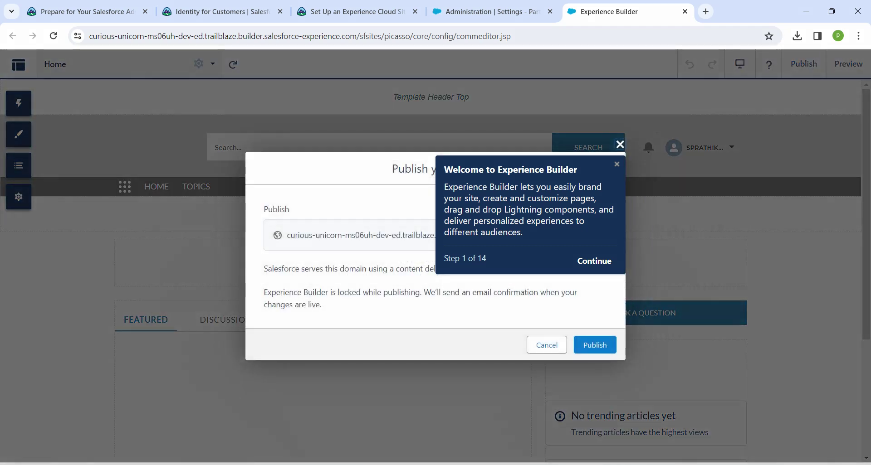
click(594, 345)
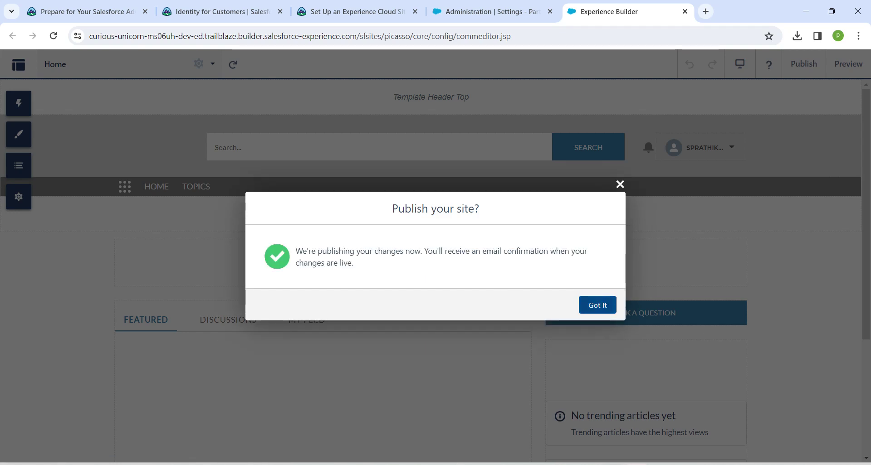
click(598, 305)
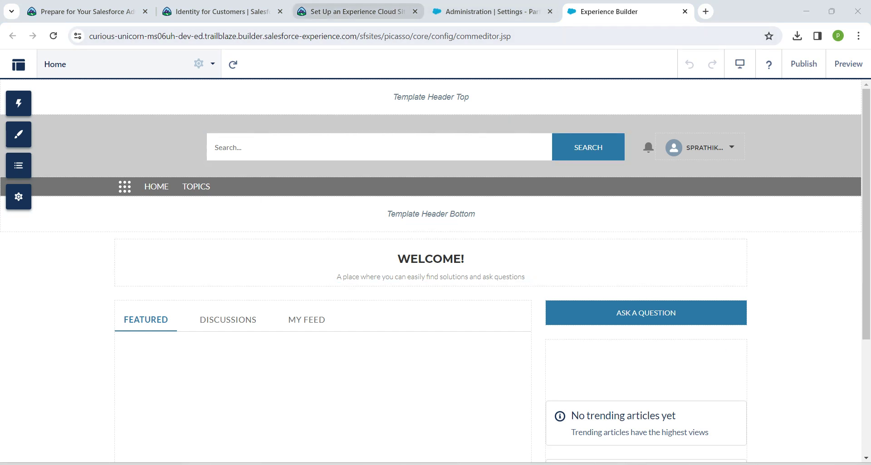
click(354, 12)
click(218, 357)
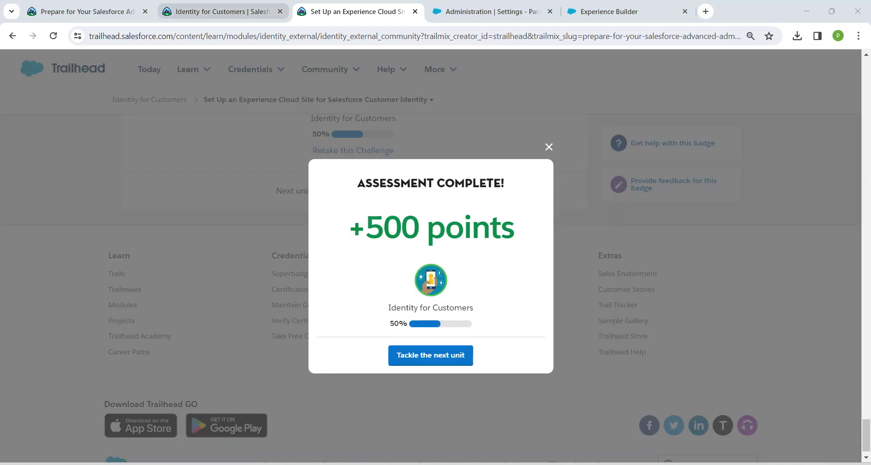
Step: Review the Identity for Customers module showing the Experience Cloud unit complete
click(222, 11)
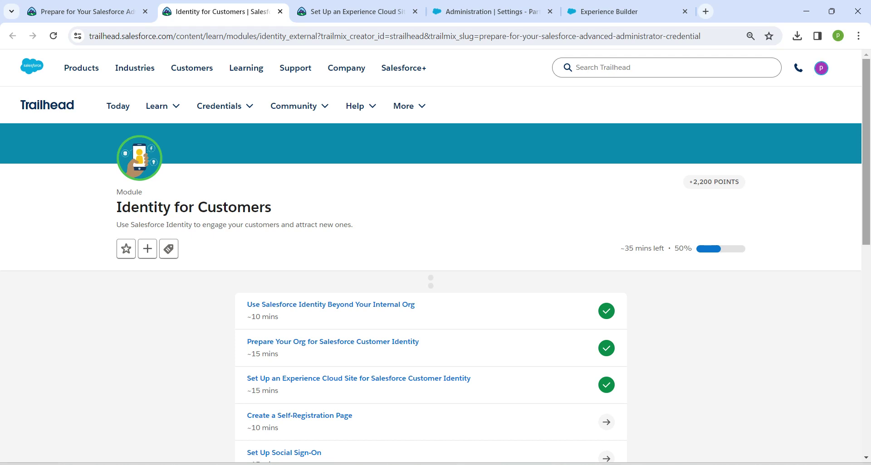
scroll(431, 272, down, 2)
scroll(431, 273, up, 3)
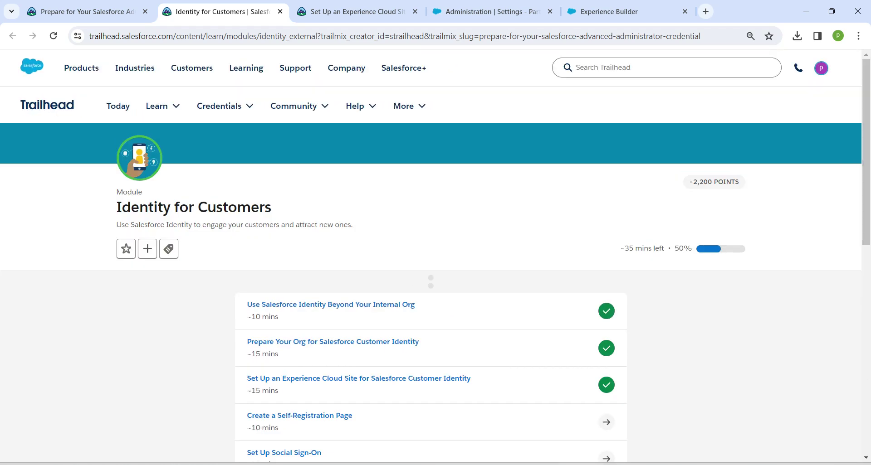